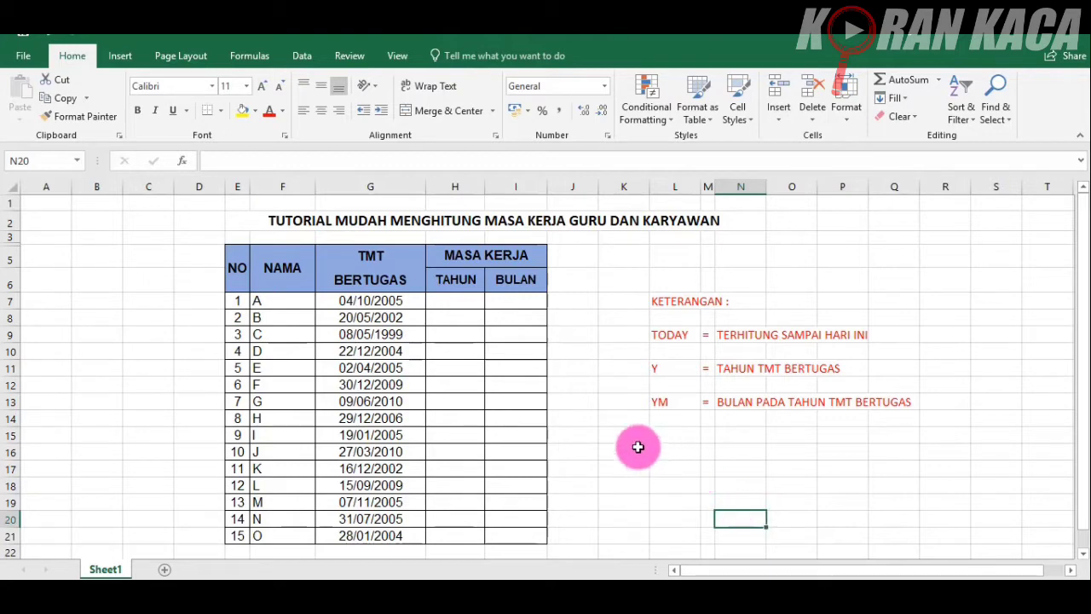
Enter =DATEDIF(G7;TODAY();"Y") in H7 to get 13 years of service
{"action": "left_click", "coordinate": [467, 305]}
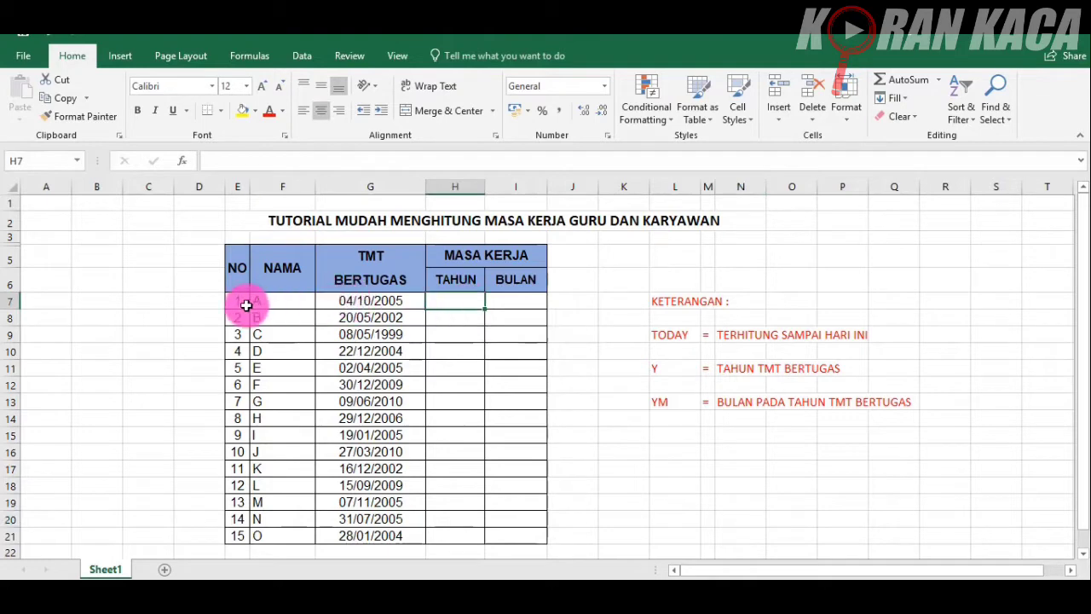
{"action": "double_click", "coordinate": [476, 305]}
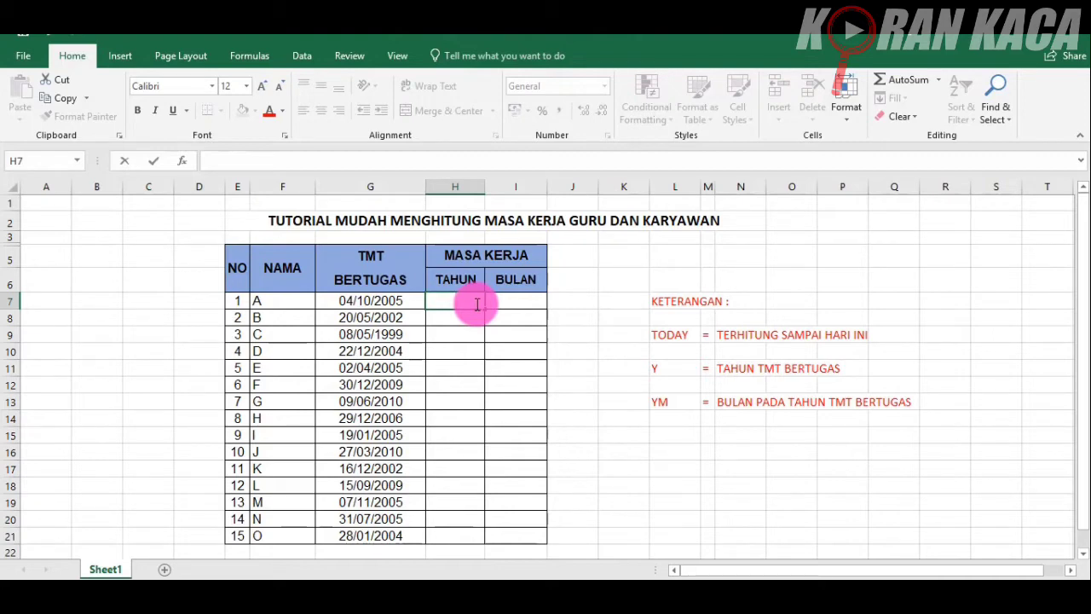
{"action": "type", "text": "d="}
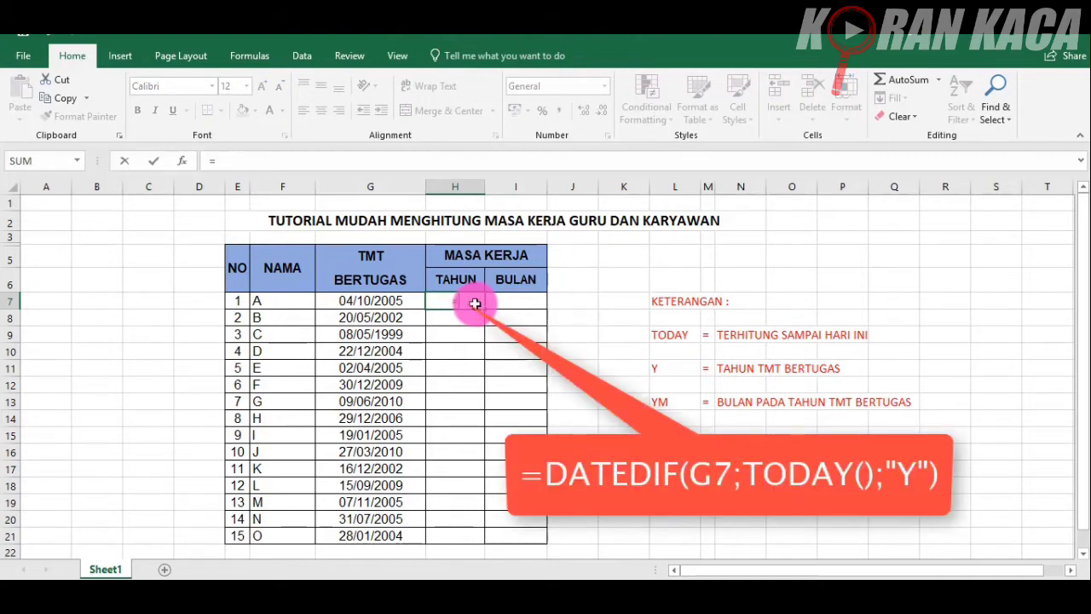
{"action": "type", "text": "D"}
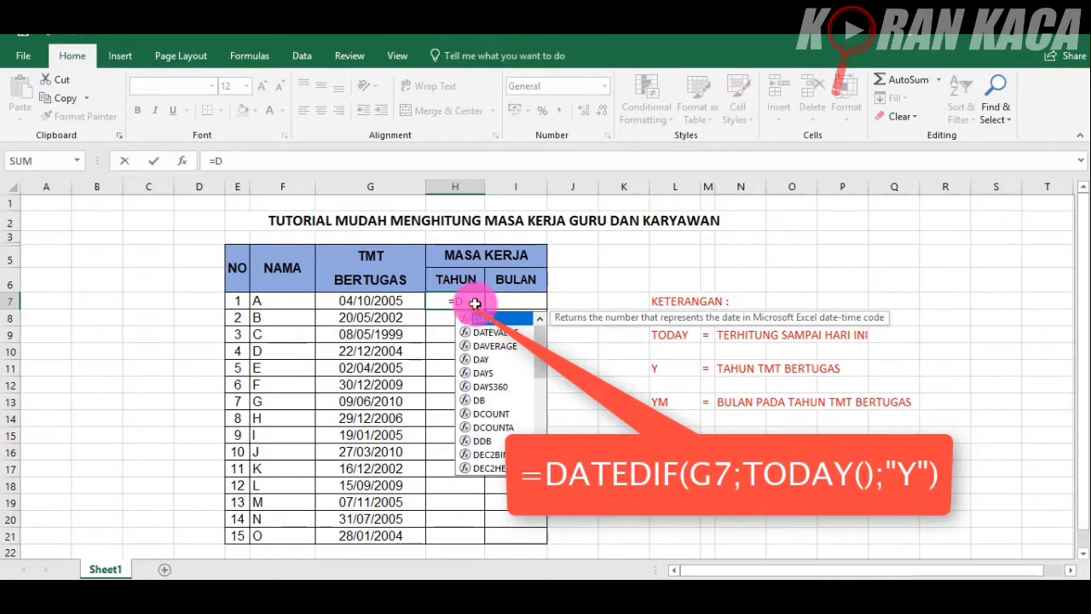
{"action": "type", "text": "ATEDI"}
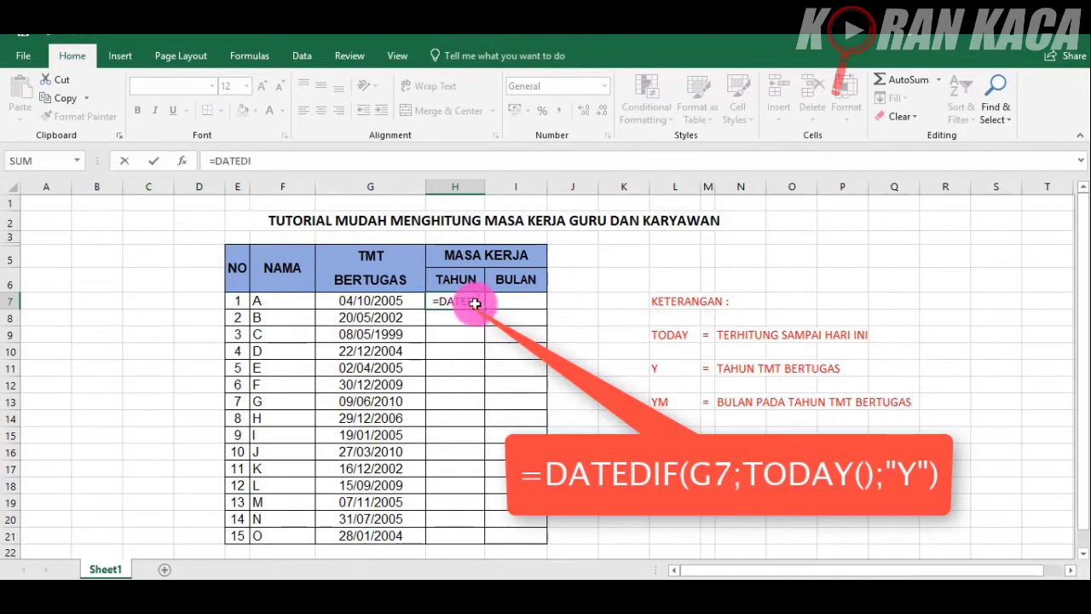
{"action": "type", "text": "F"}
{"action": "type", "text": "("}
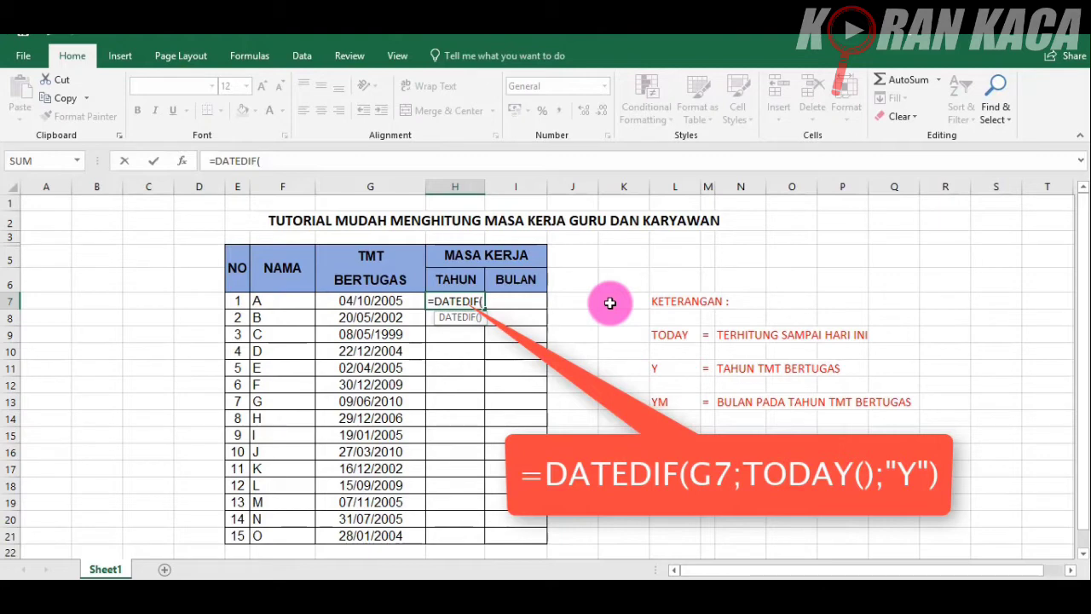
{"action": "type", "text": "G7"}
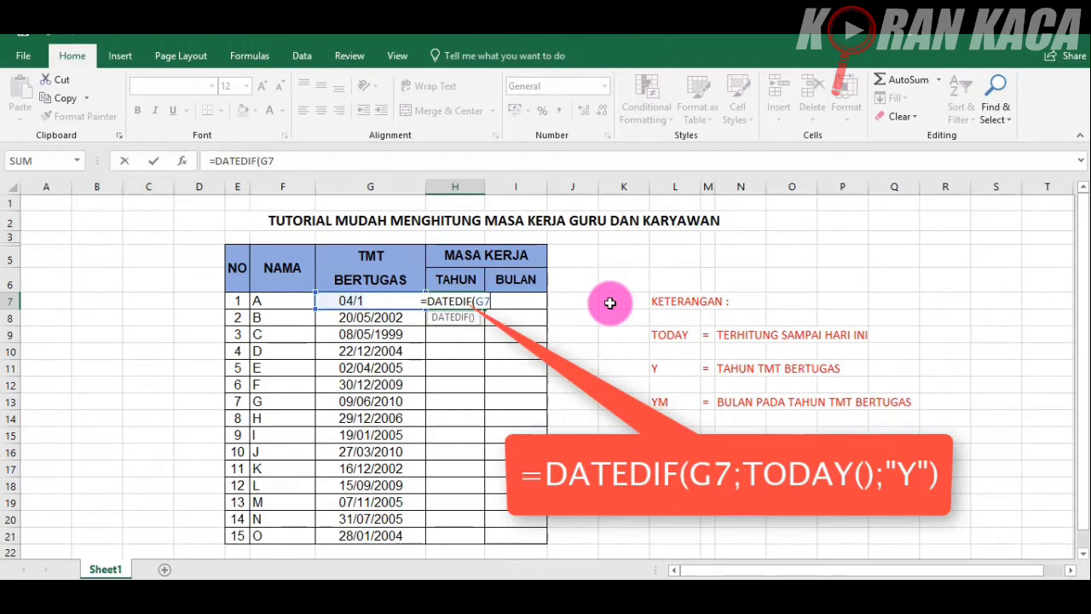
{"action": "type", "text": ";T"}
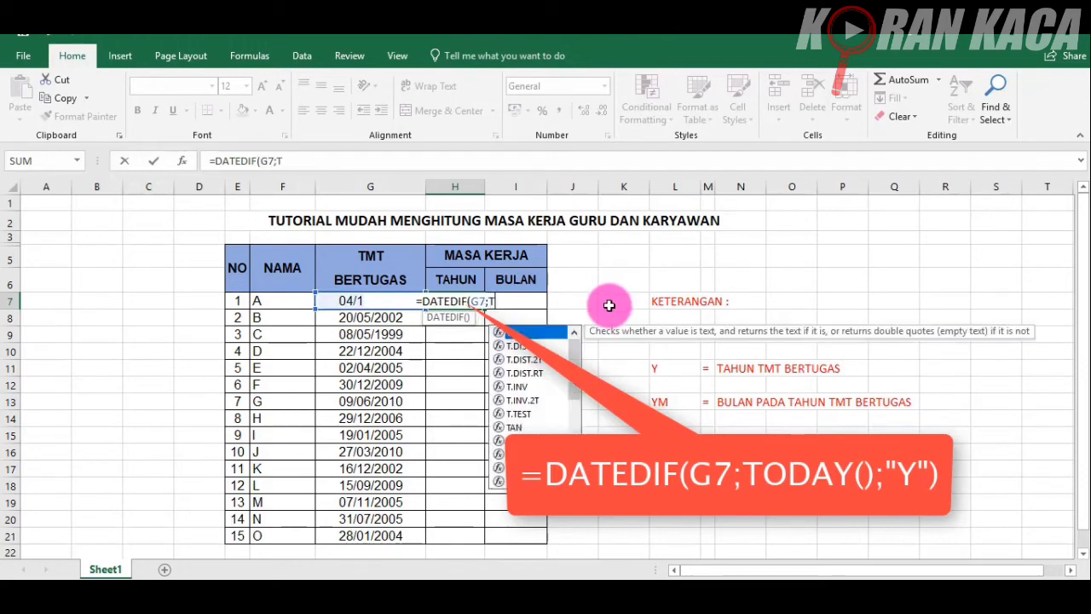
{"action": "type", "text": "O"}
{"action": "key", "text": "BackSpace"}
{"action": "key", "text": "BackSpace"}
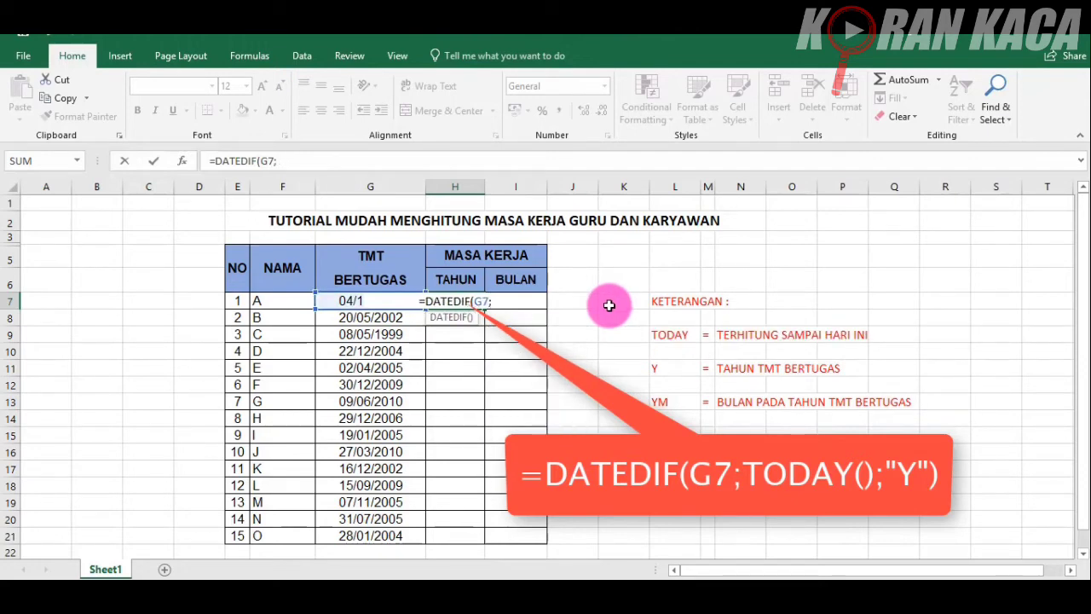
{"action": "type", "text": "TO"}
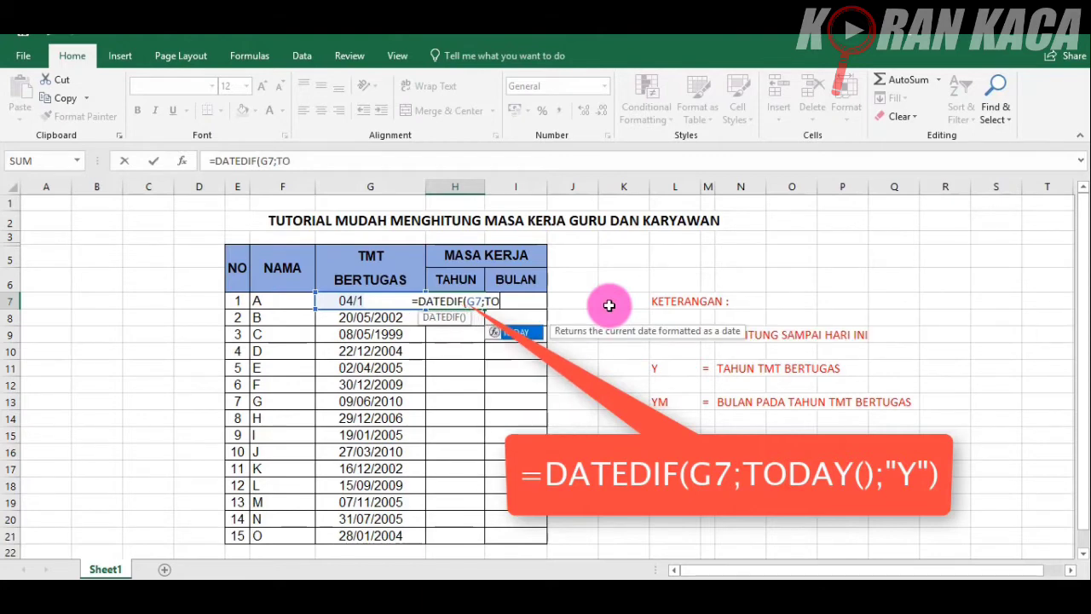
{"action": "type", "text": "DAY()"}
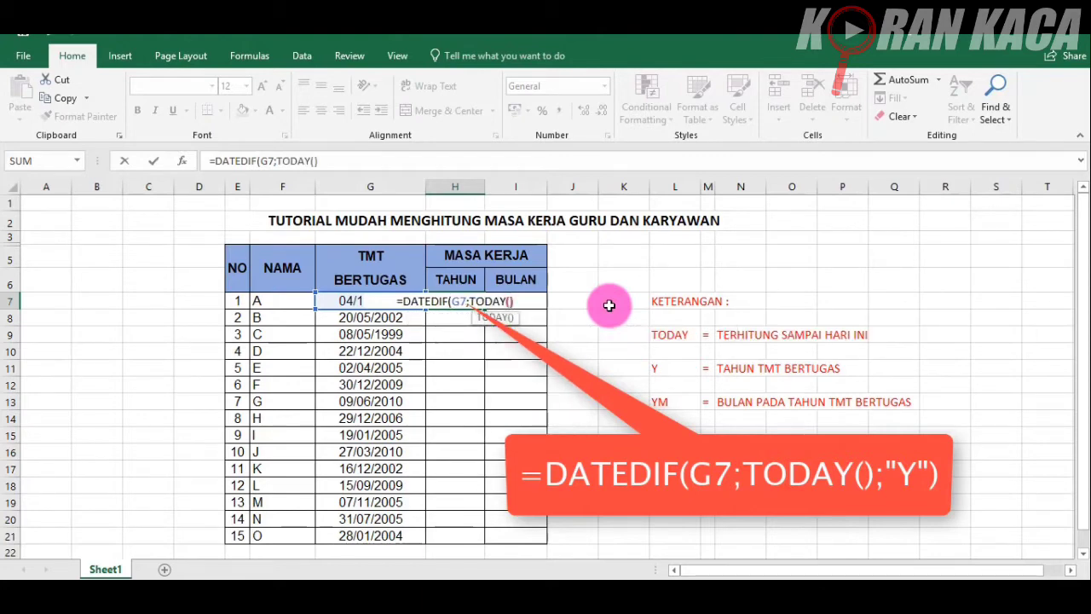
{"action": "type", "text": ";"}
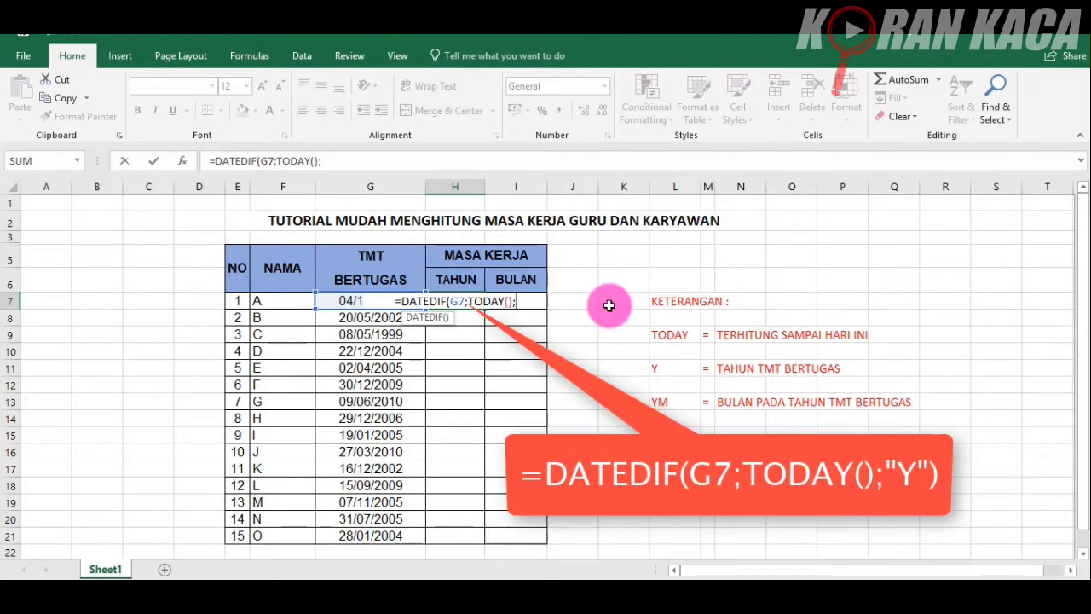
{"action": "type", "text": "\""}
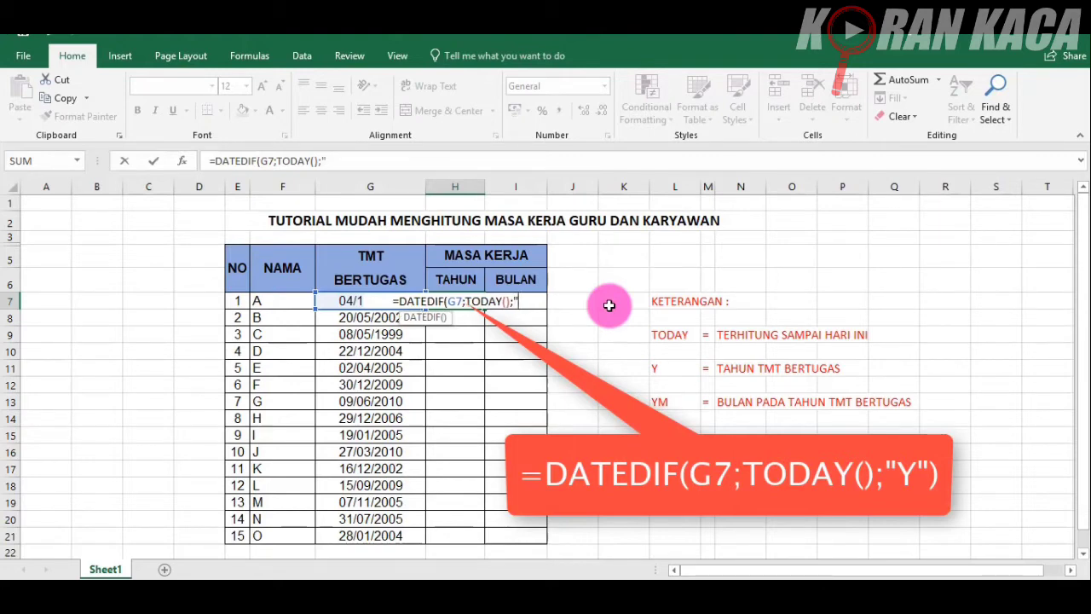
{"action": "type", "text": "Y"}
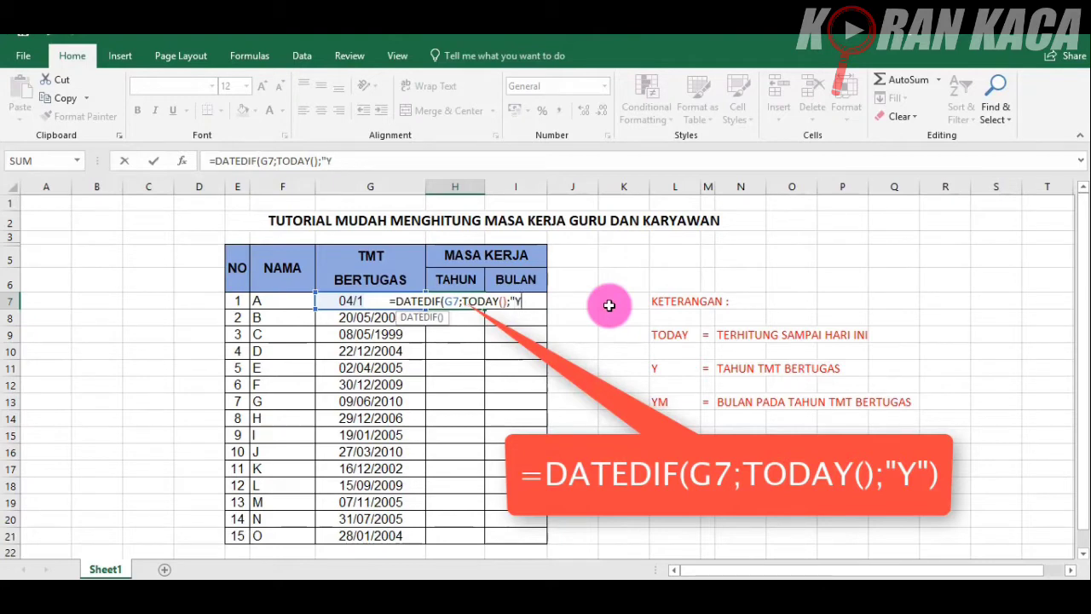
{"action": "type", "text": "\""}
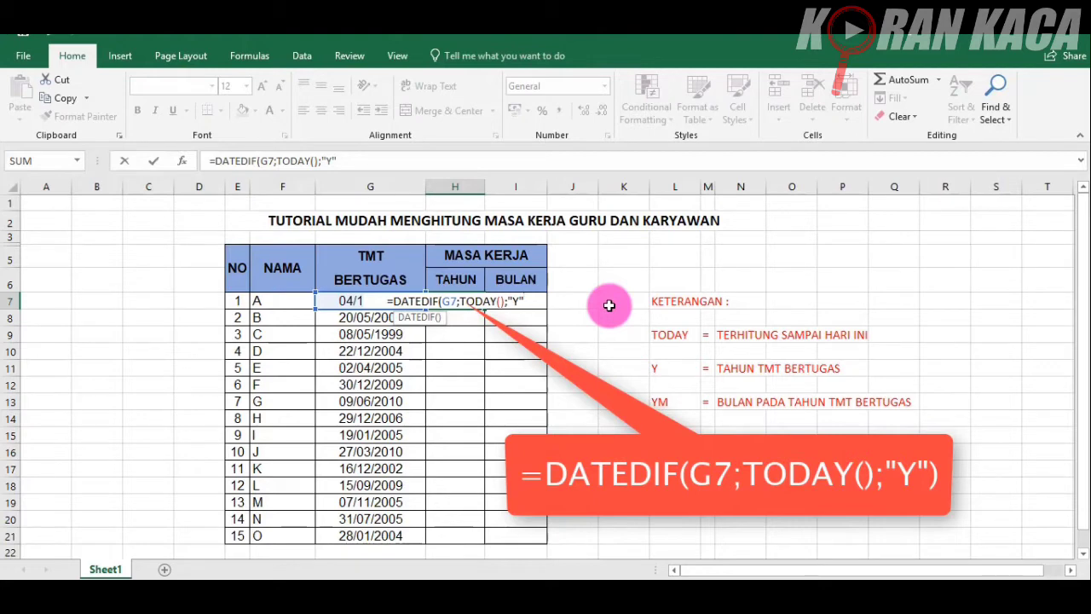
{"action": "type", "text": ")"}
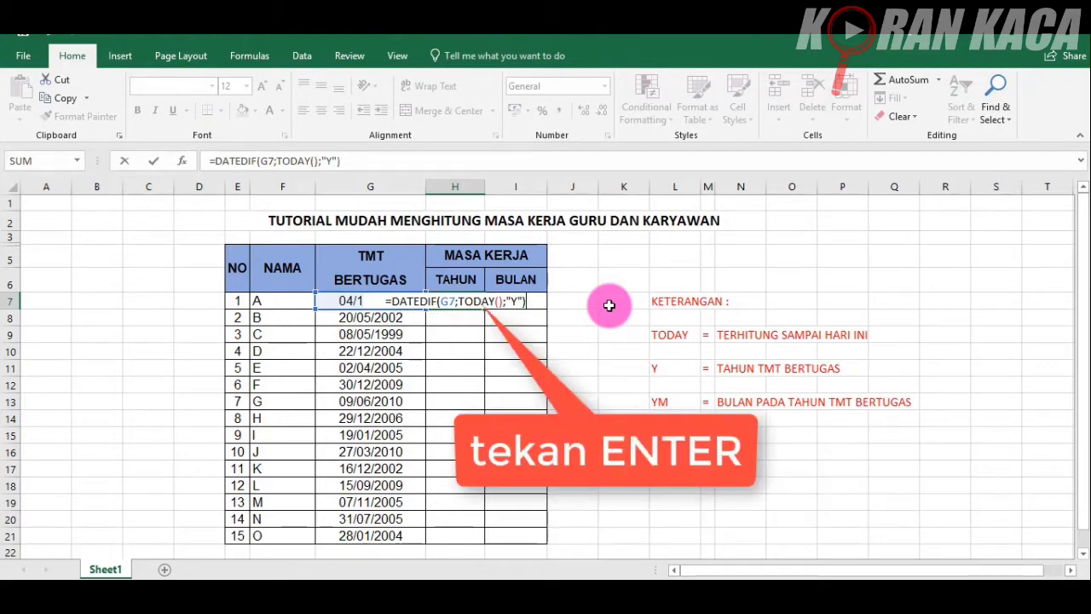
{"action": "key", "text": "Return"}
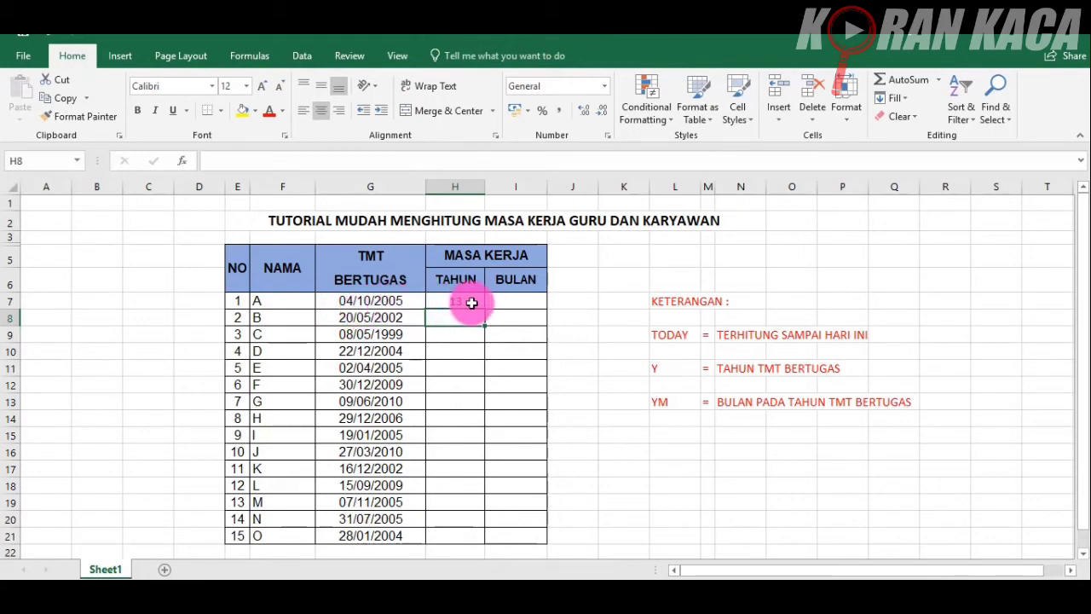
Enter =DATEDIF(G7;TODAY();"YM") in I7 to get 2 extra months of service
{"action": "left_click", "coordinate": [469, 302]}
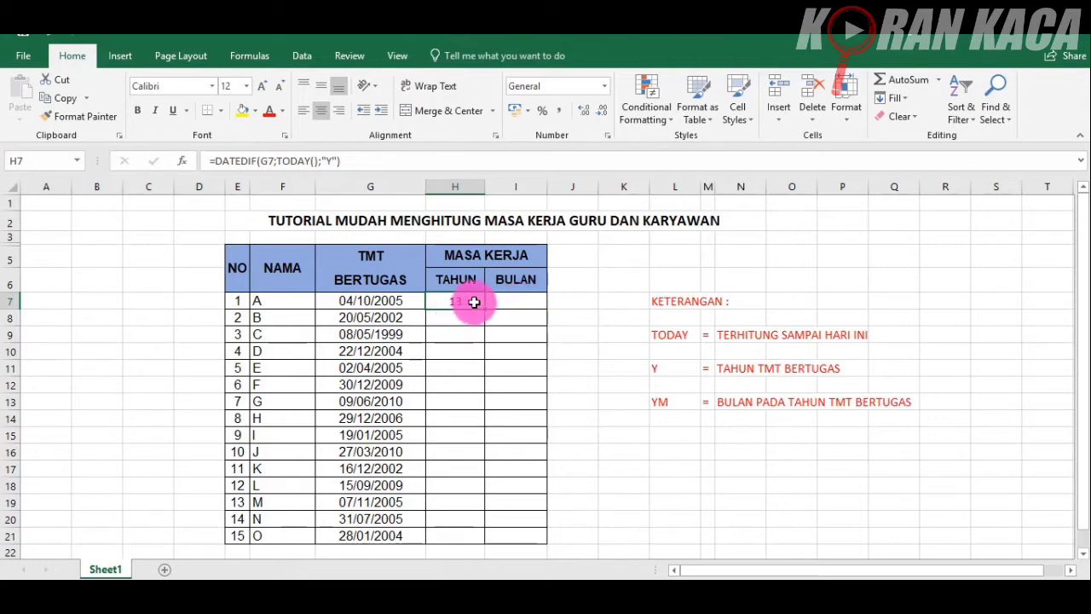
{"action": "left_click", "coordinate": [533, 301]}
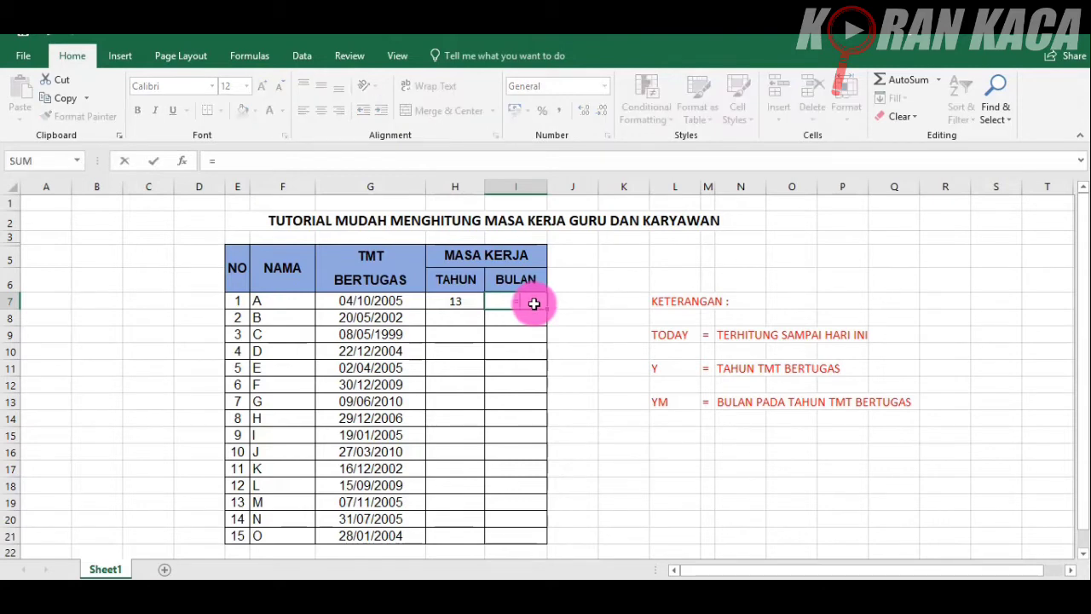
{"action": "type", "text": "=DATE"}
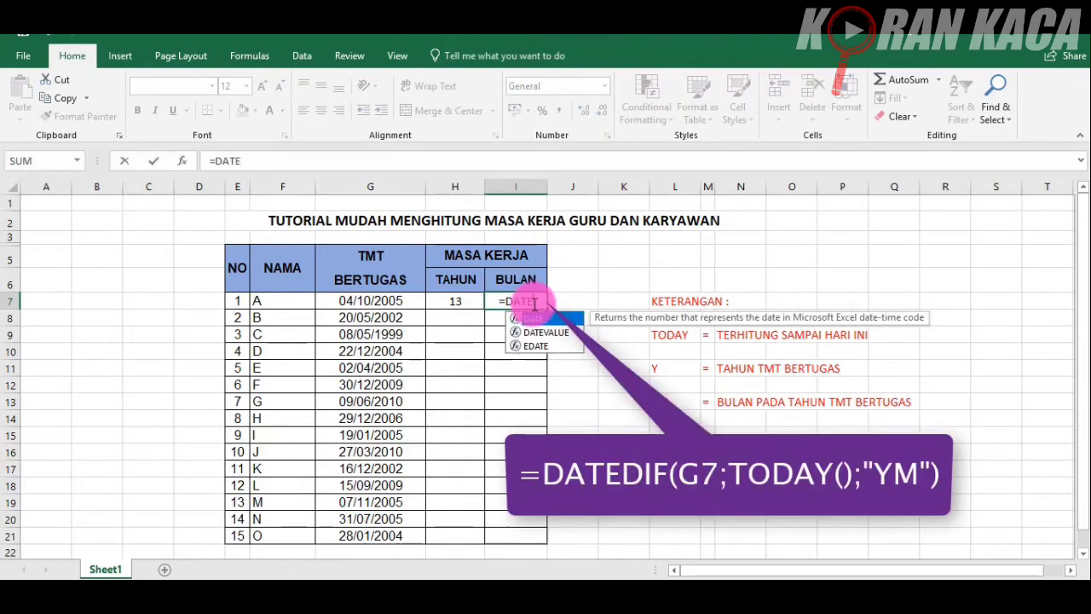
{"action": "type", "text": "DIF"}
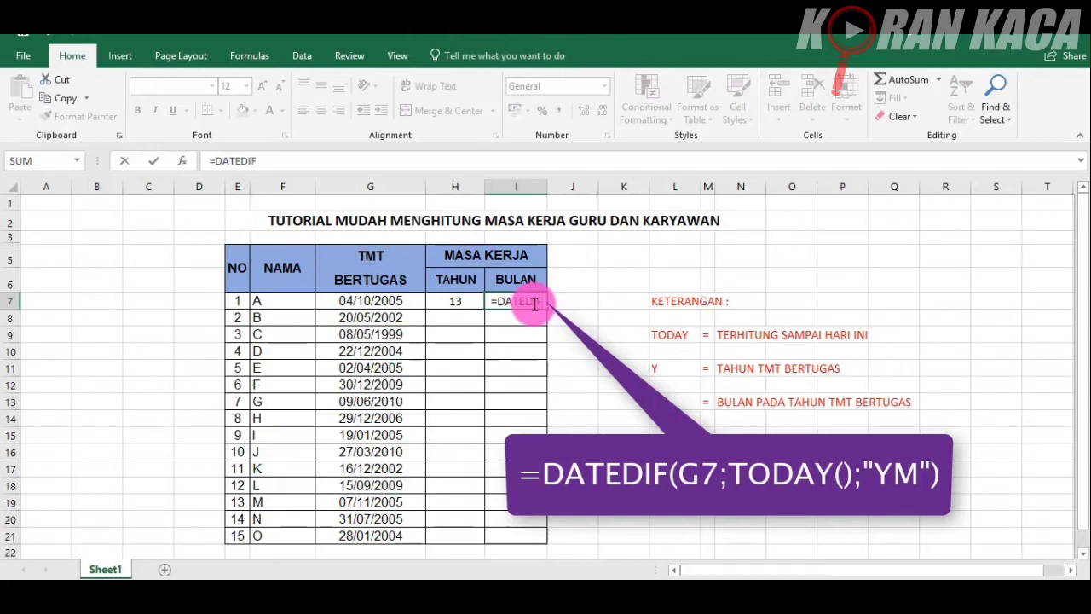
{"action": "type", "text": "("}
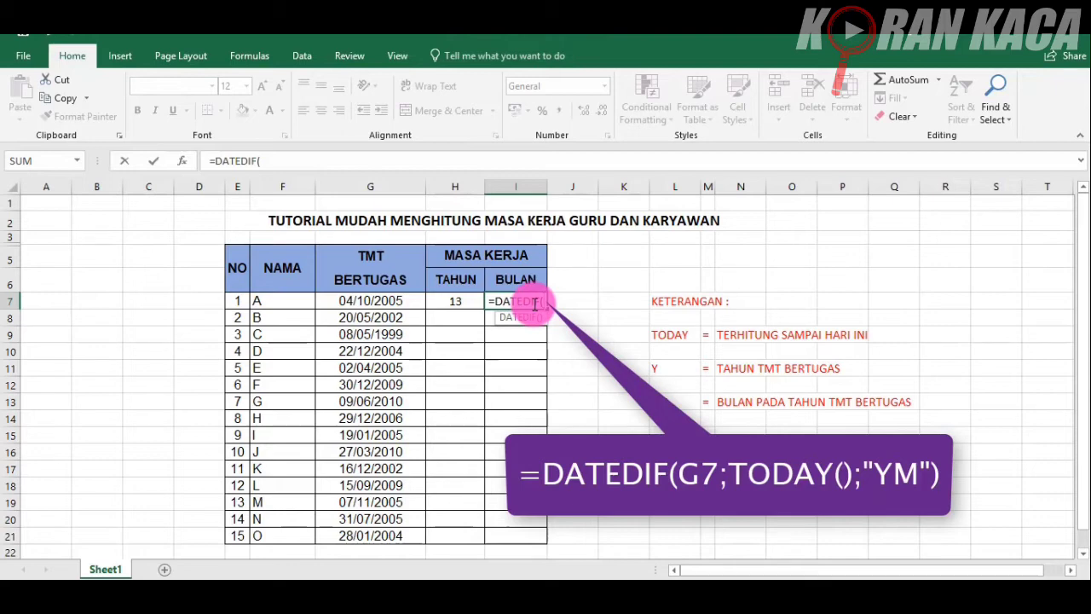
{"action": "type", "text": "G7"}
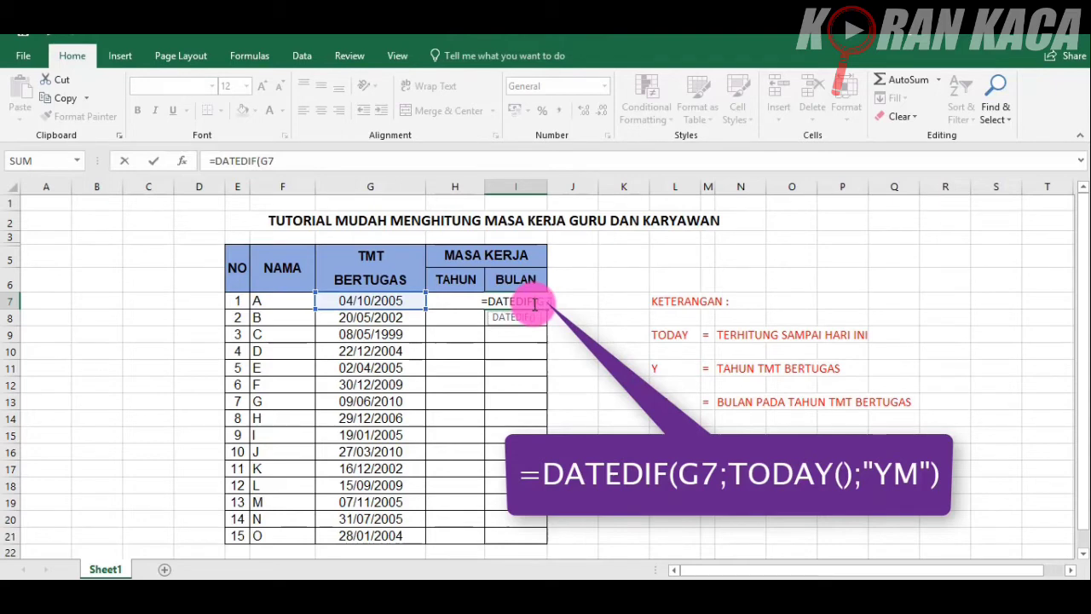
{"action": "type", "text": ";TOD"}
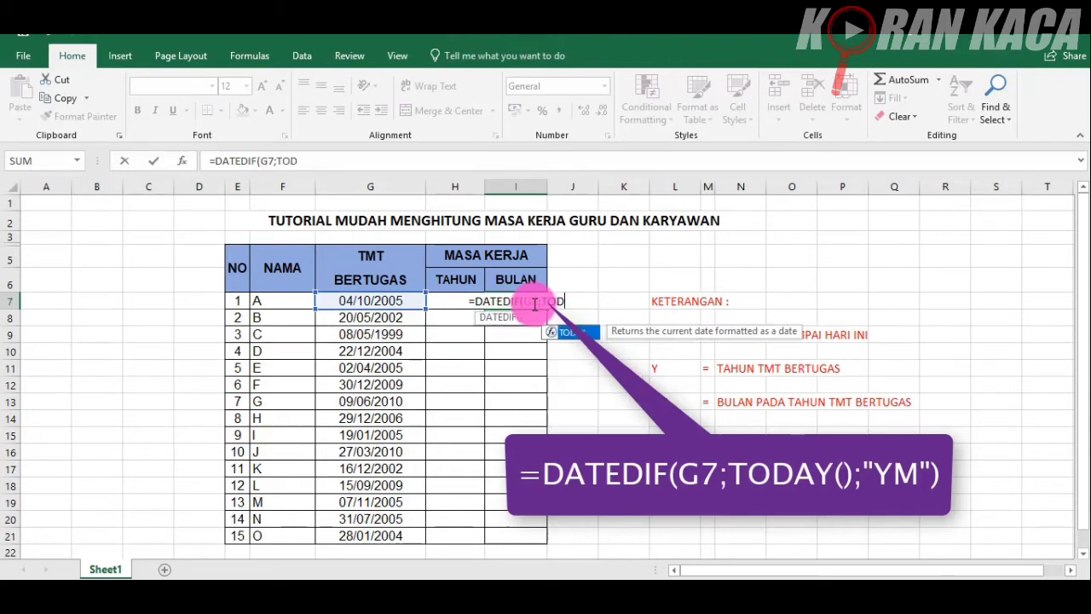
{"action": "type", "text": "AY"}
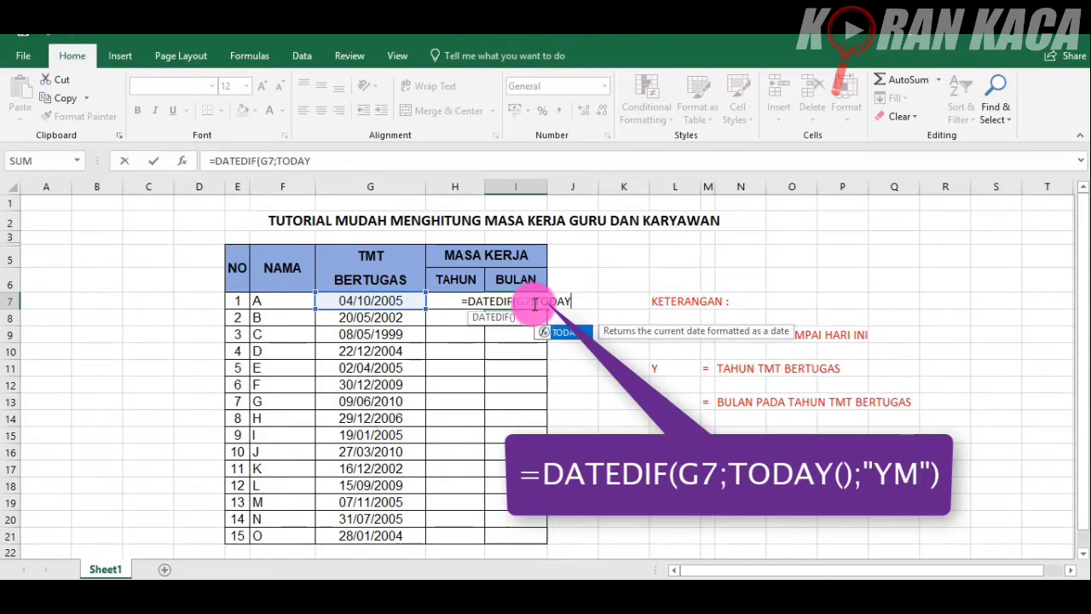
{"action": "type", "text": "()"}
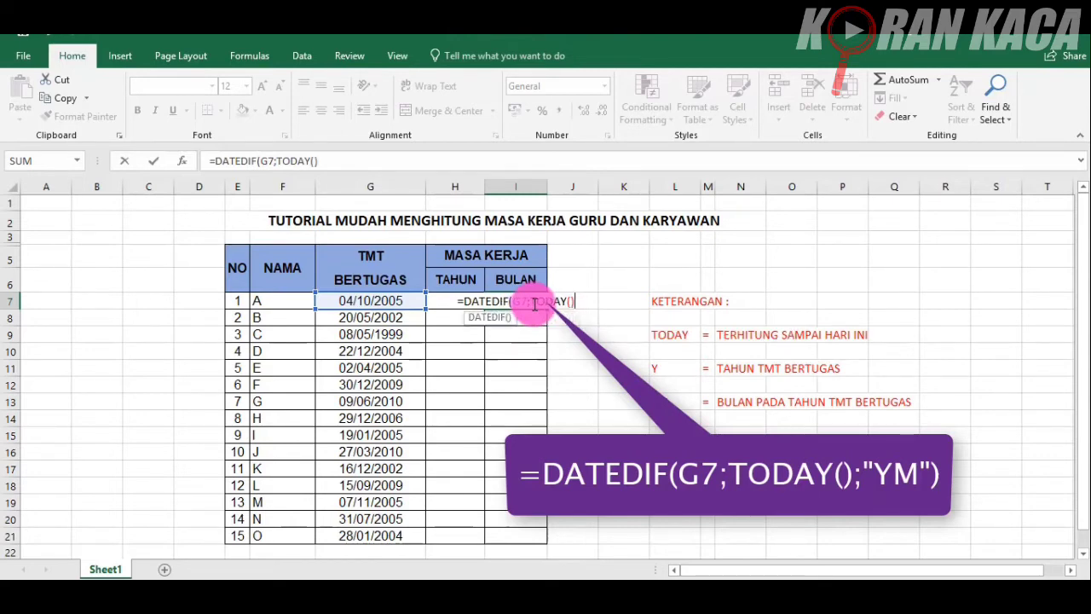
{"action": "type", "text": ";"}
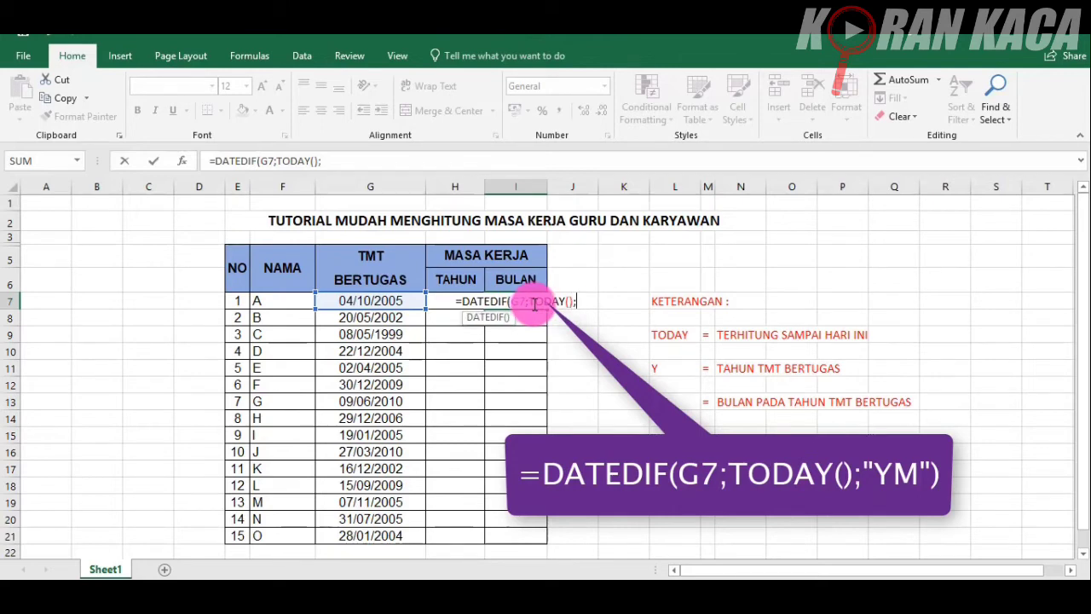
{"action": "type", "text": "\""}
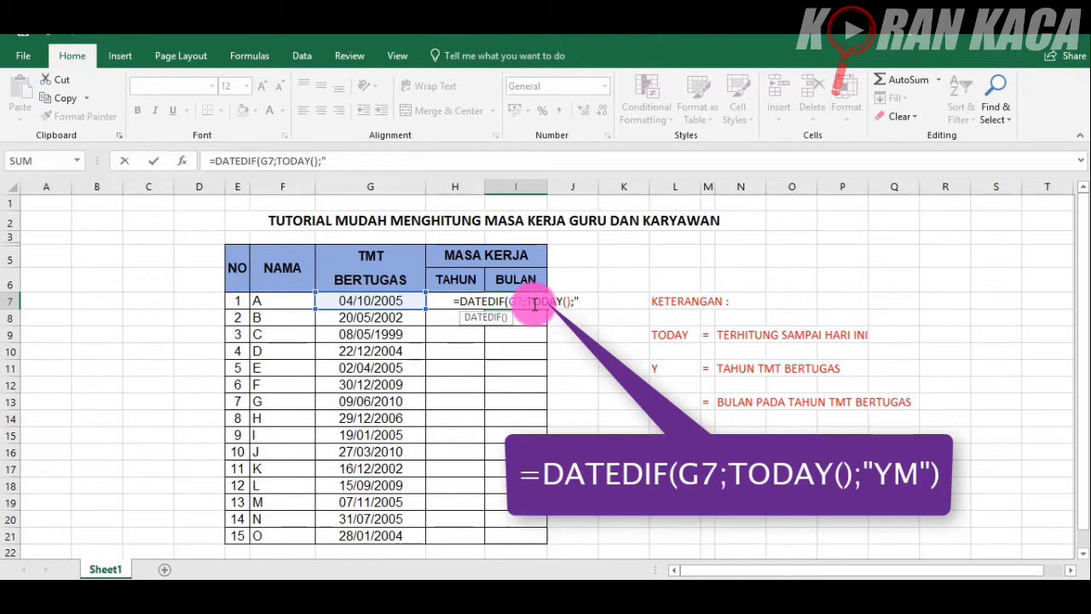
{"action": "type", "text": "YM"}
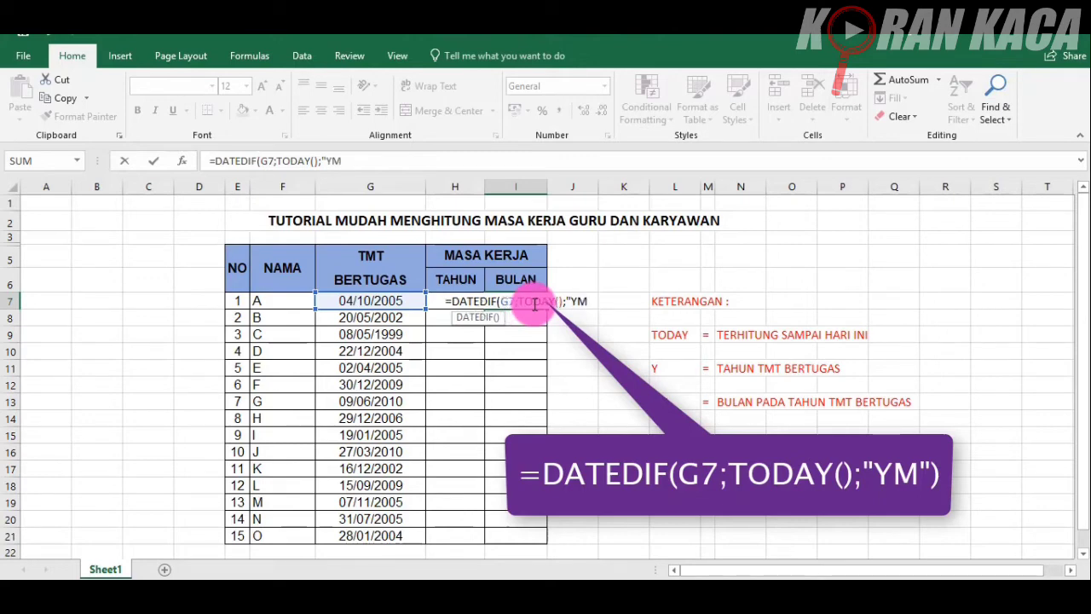
{"action": "type", "text": "\""}
{"action": "type", "text": ")"}
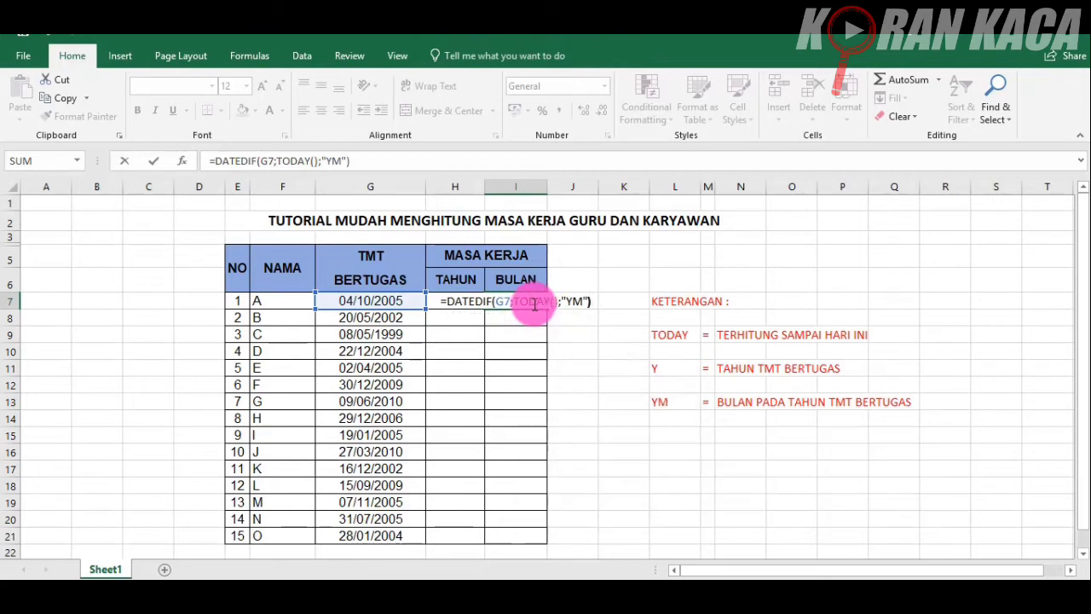
{"action": "key", "text": "Return"}
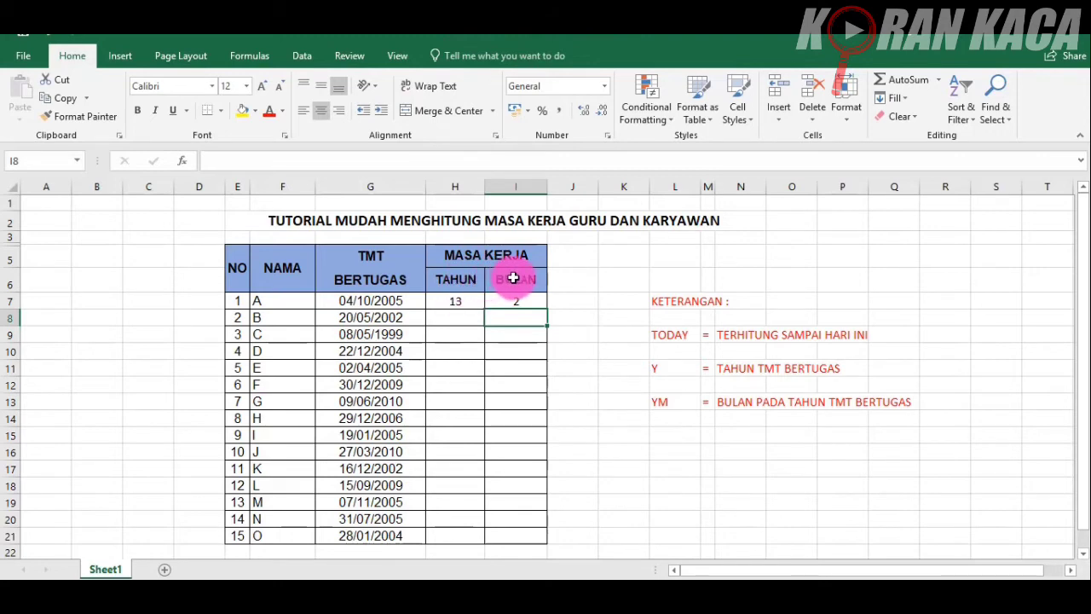
Copy the H7 years formula down through H21 for all 15 staff
{"action": "left_click", "coordinate": [516, 301]}
{"action": "left_click", "coordinate": [623, 301]}
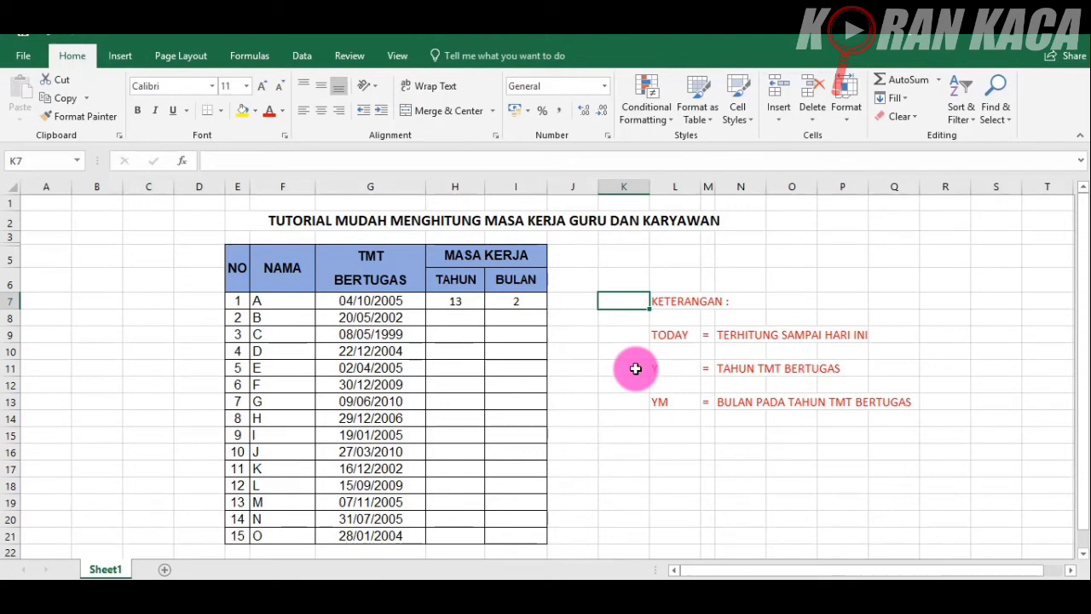
{"action": "left_click", "coordinate": [469, 303]}
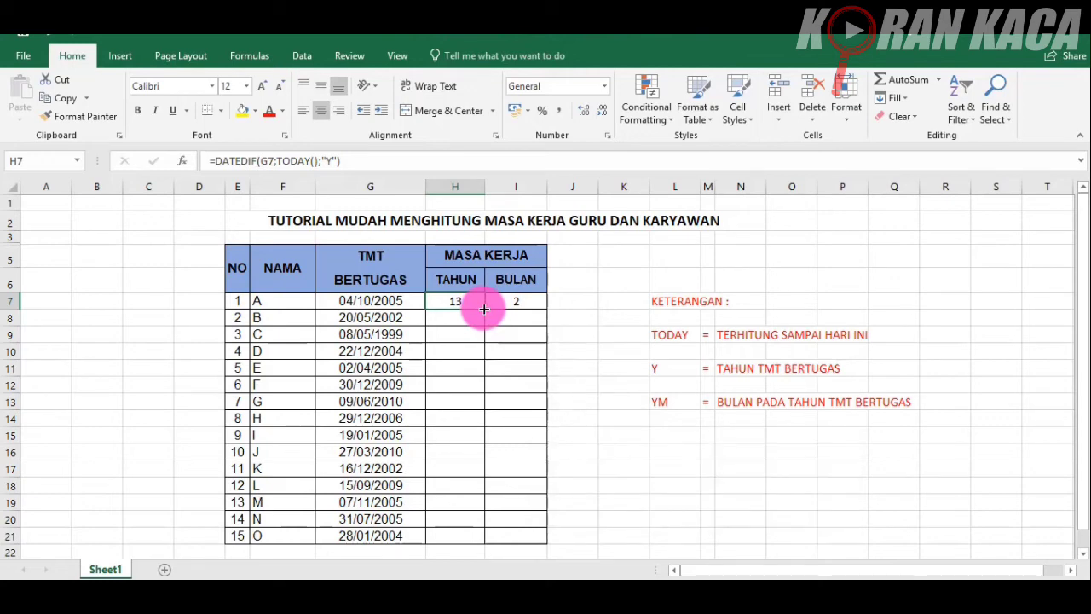
{"action": "left_click_drag", "start_coordinate": [483, 309], "coordinate": [470, 536]}
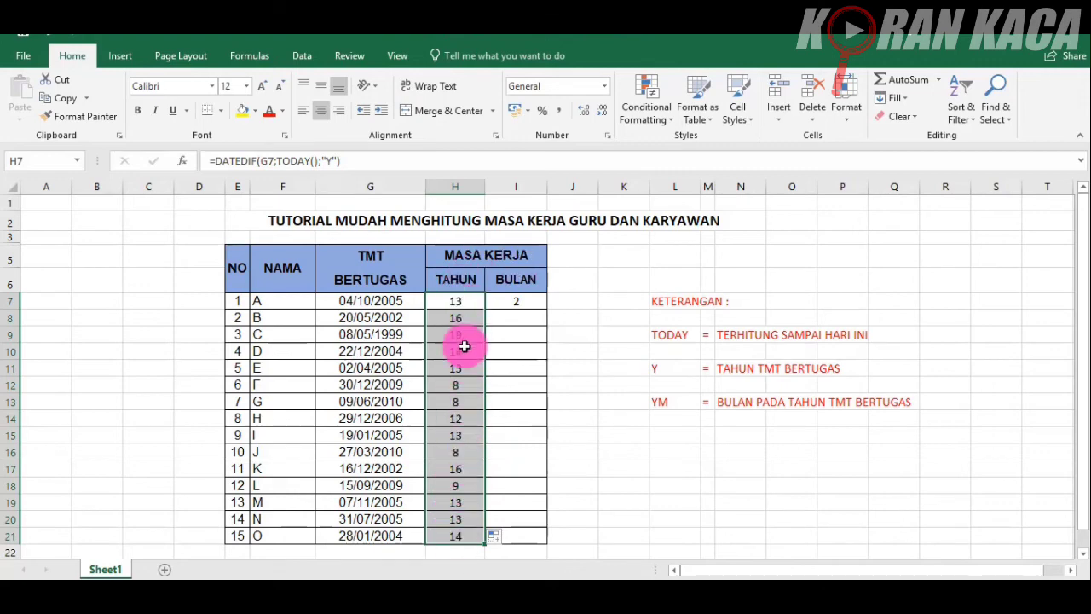
Copy the I7 months formula down through I21 for all 15 staff
{"action": "left_click", "coordinate": [534, 305]}
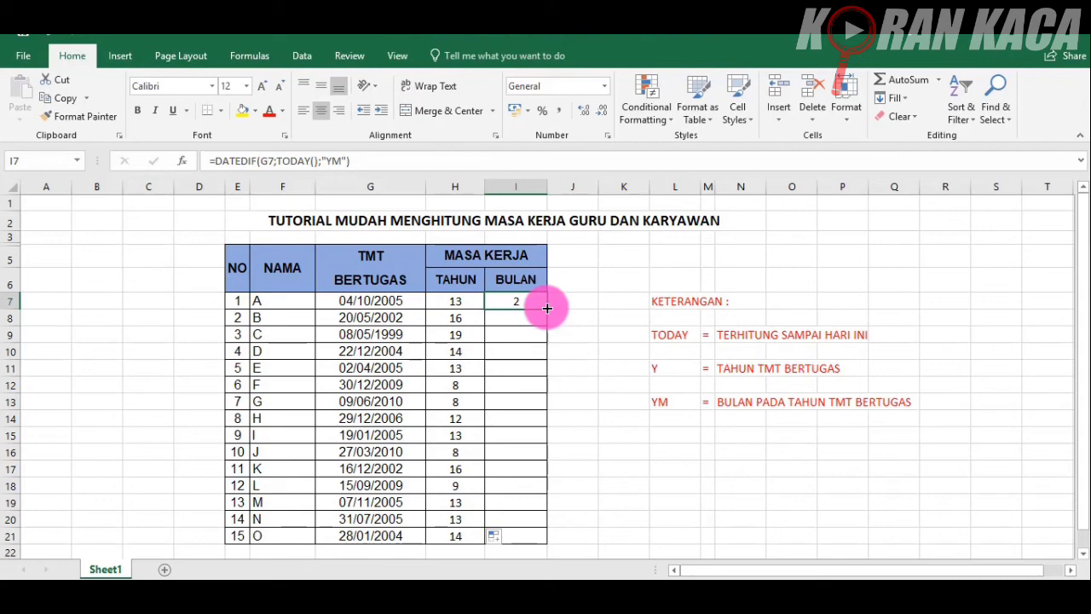
{"action": "left_click_drag", "start_coordinate": [546, 307], "coordinate": [542, 542]}
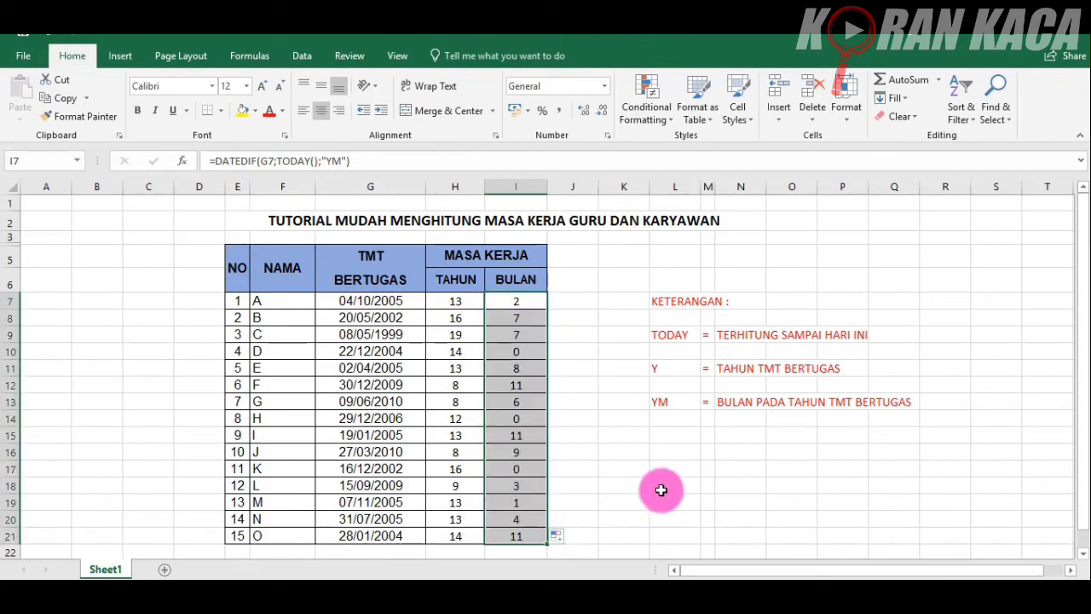